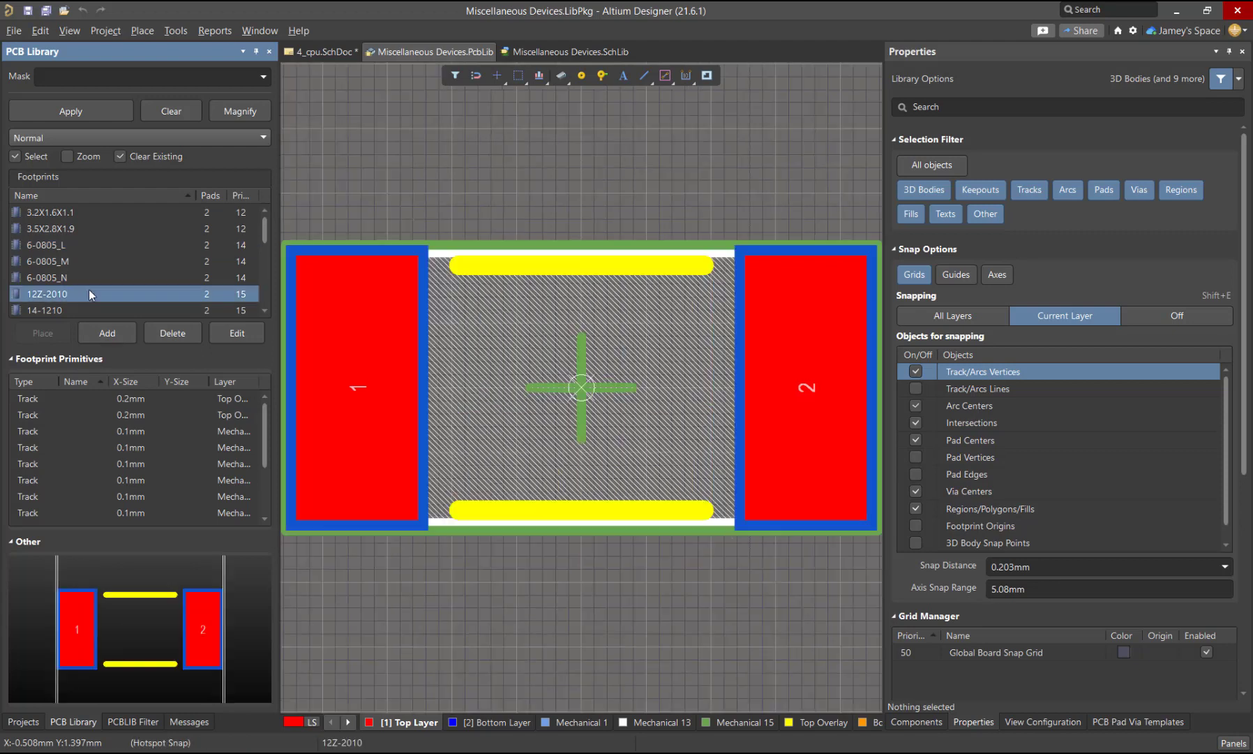
# - View the 6-0805_N footprint in the PCB library and the Diode symbol in Miscellaneous Devices.SchLib
pyautogui.click(91, 277)
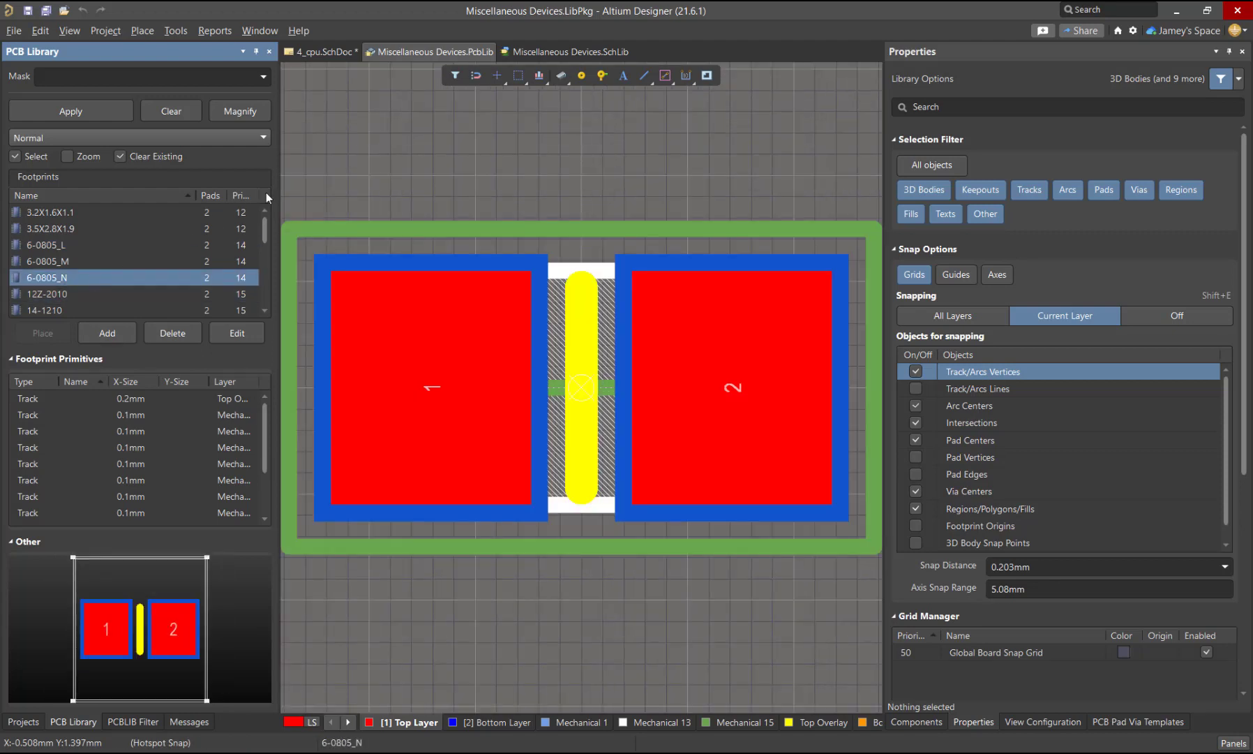
pyautogui.click(525, 55)
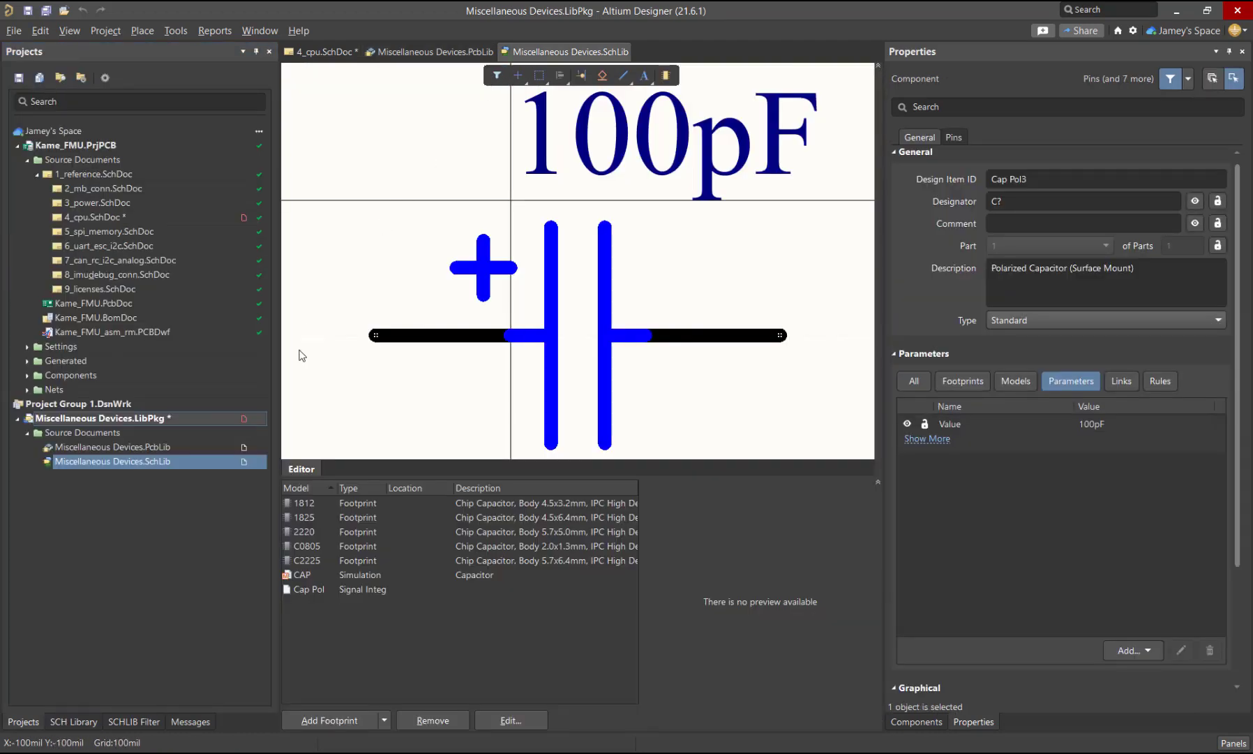
pyautogui.click(69, 721)
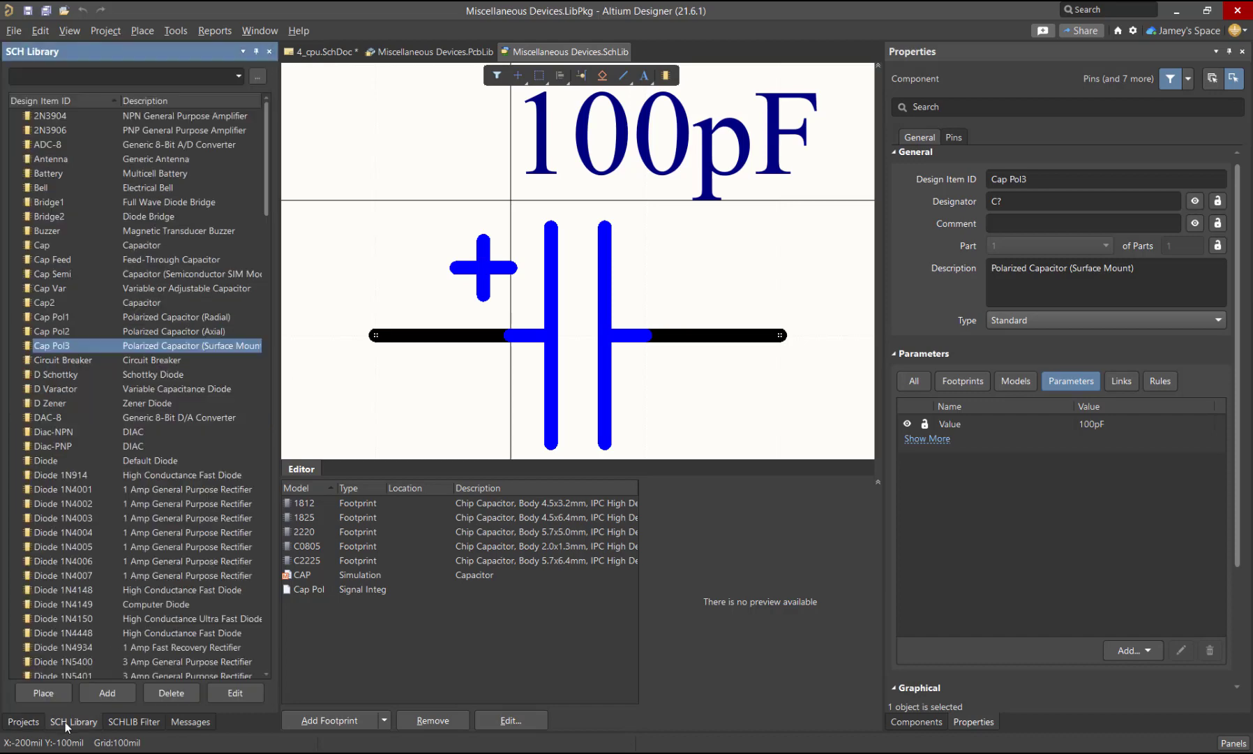
pyautogui.click(120, 460)
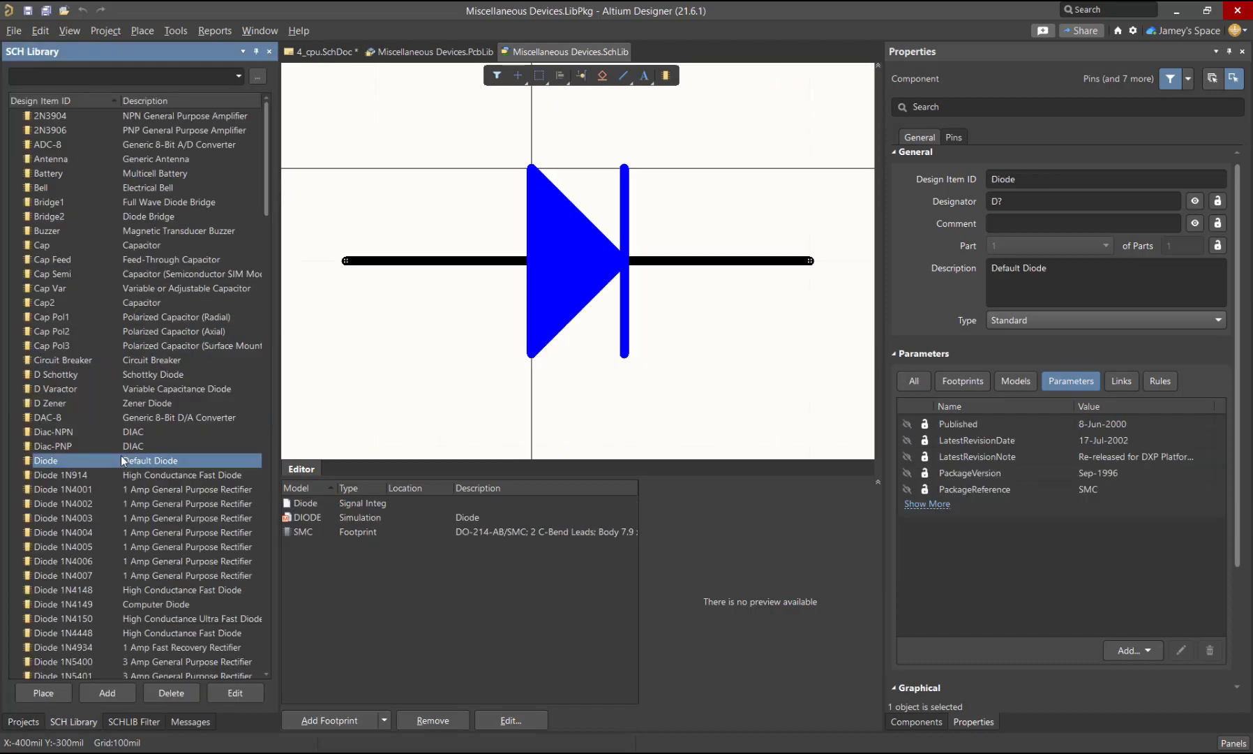
# - Browse the workspace server's component folders for Capacitors, Connectors, Diodes and Inductors
pyautogui.click(1241, 744)
pyautogui.click(1185, 522)
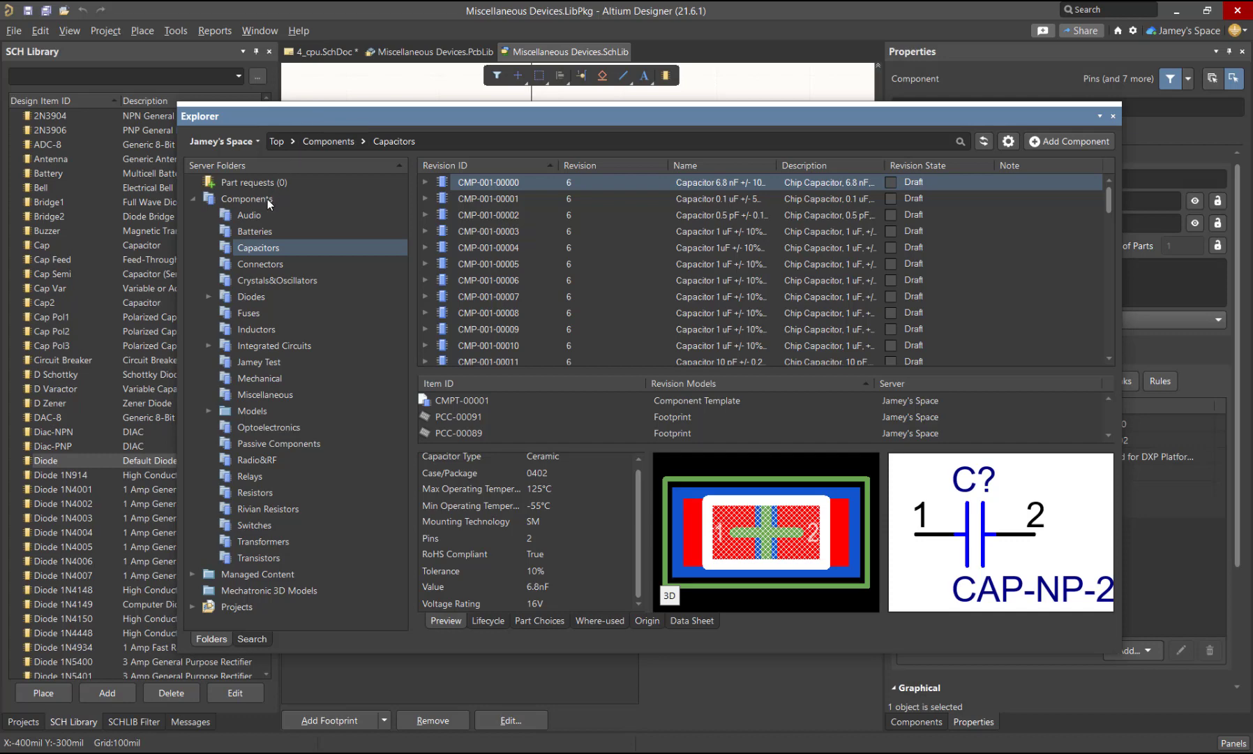
pyautogui.click(277, 248)
pyautogui.click(275, 263)
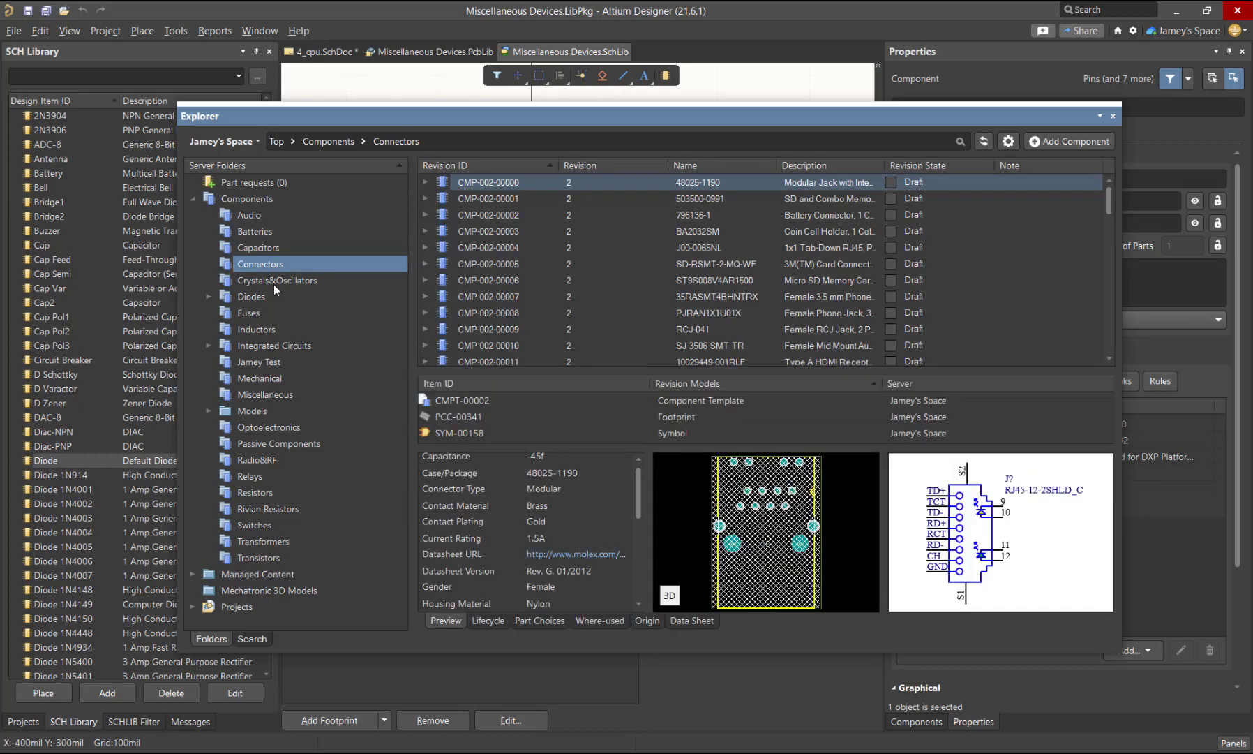
pyautogui.click(268, 295)
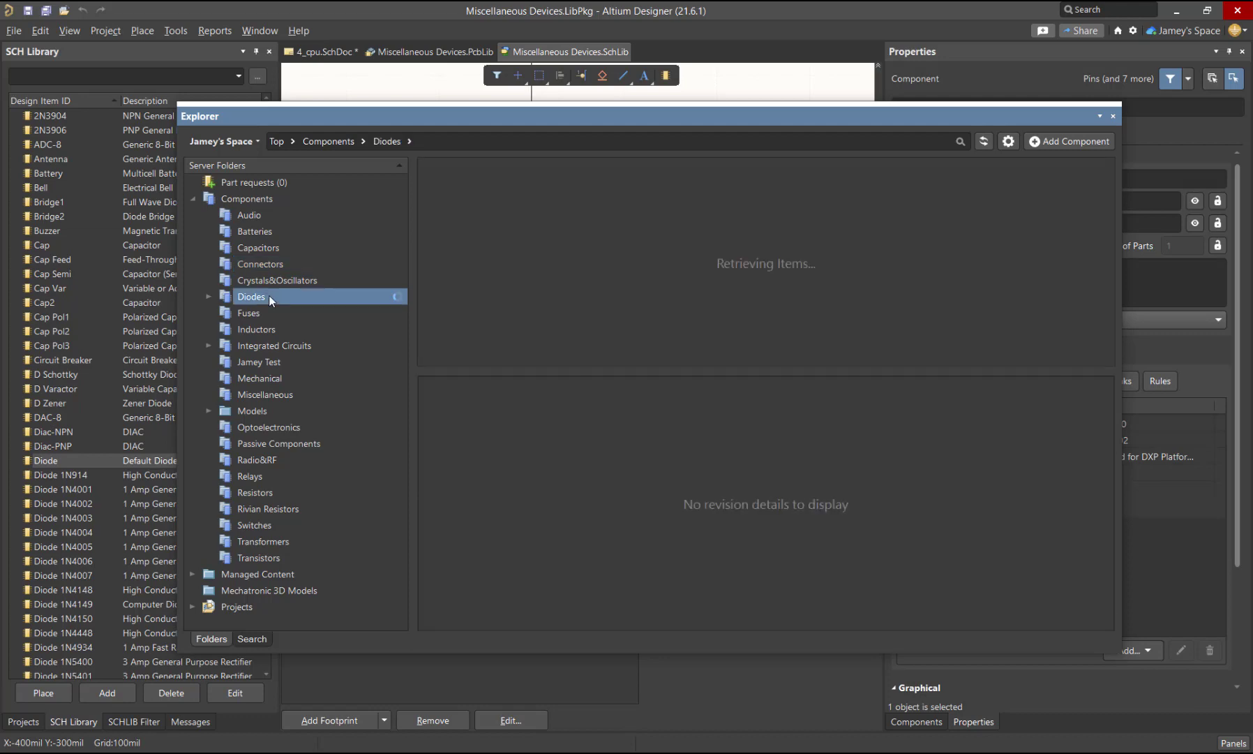
pyautogui.click(262, 329)
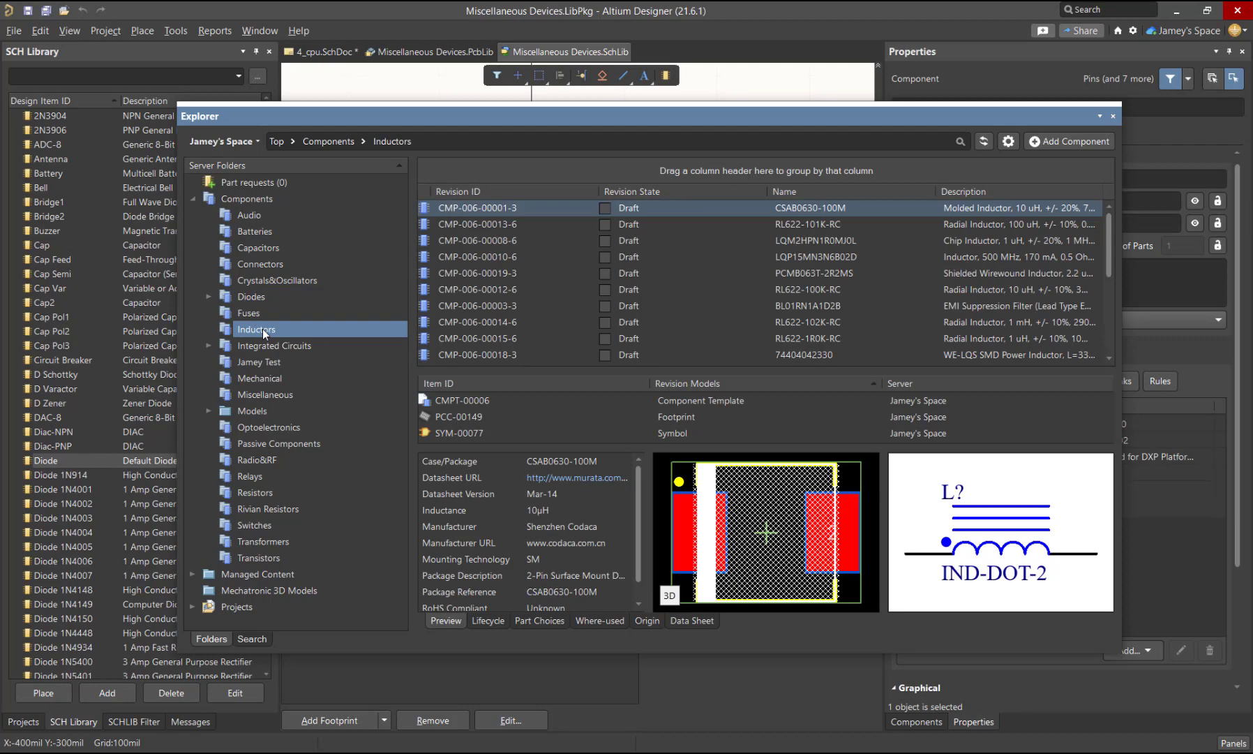
# - Inspect the component template, symbol and footprint linked to the inductor CSAB0630-100M
pyautogui.click(475, 214)
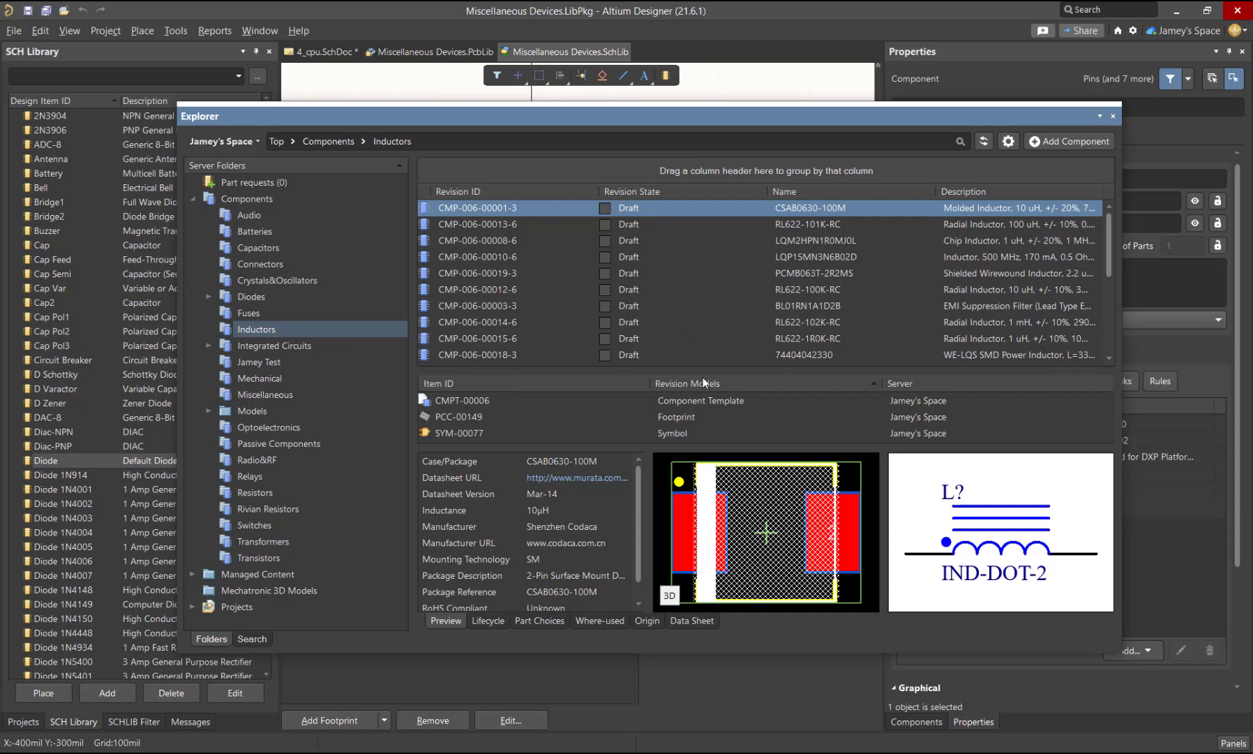
pyautogui.click(712, 401)
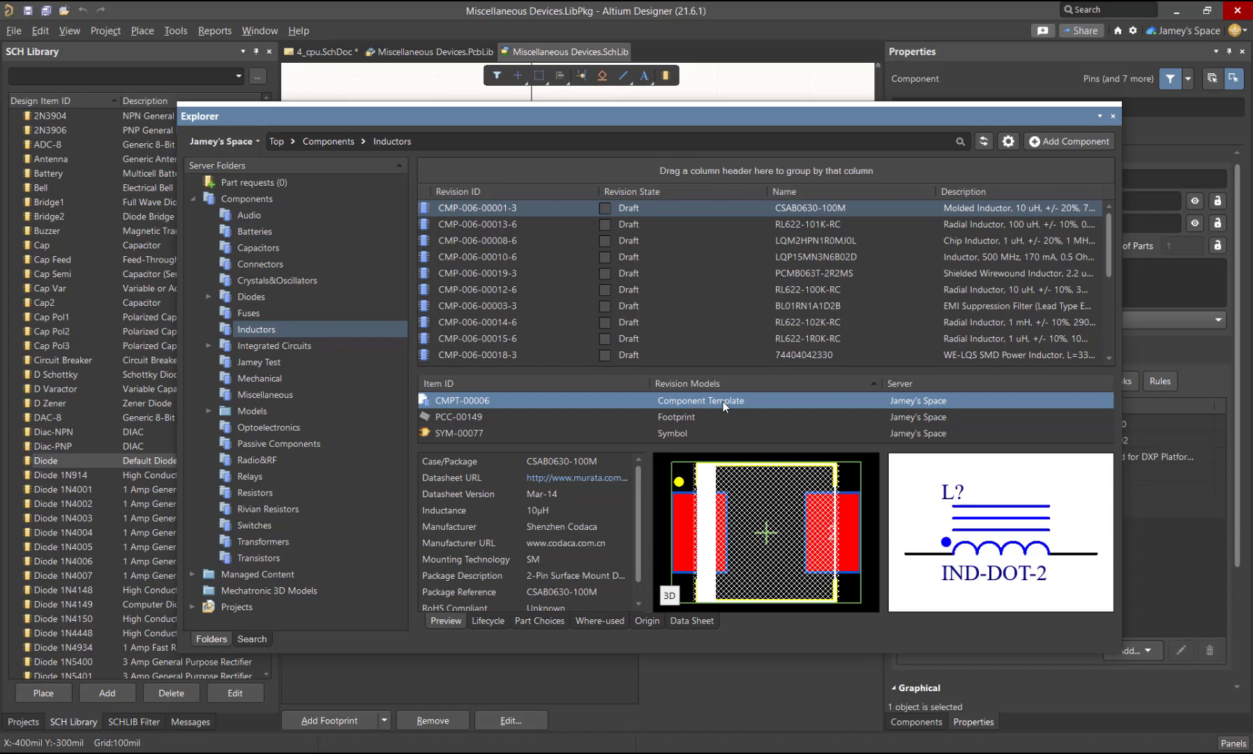
pyautogui.click(473, 433)
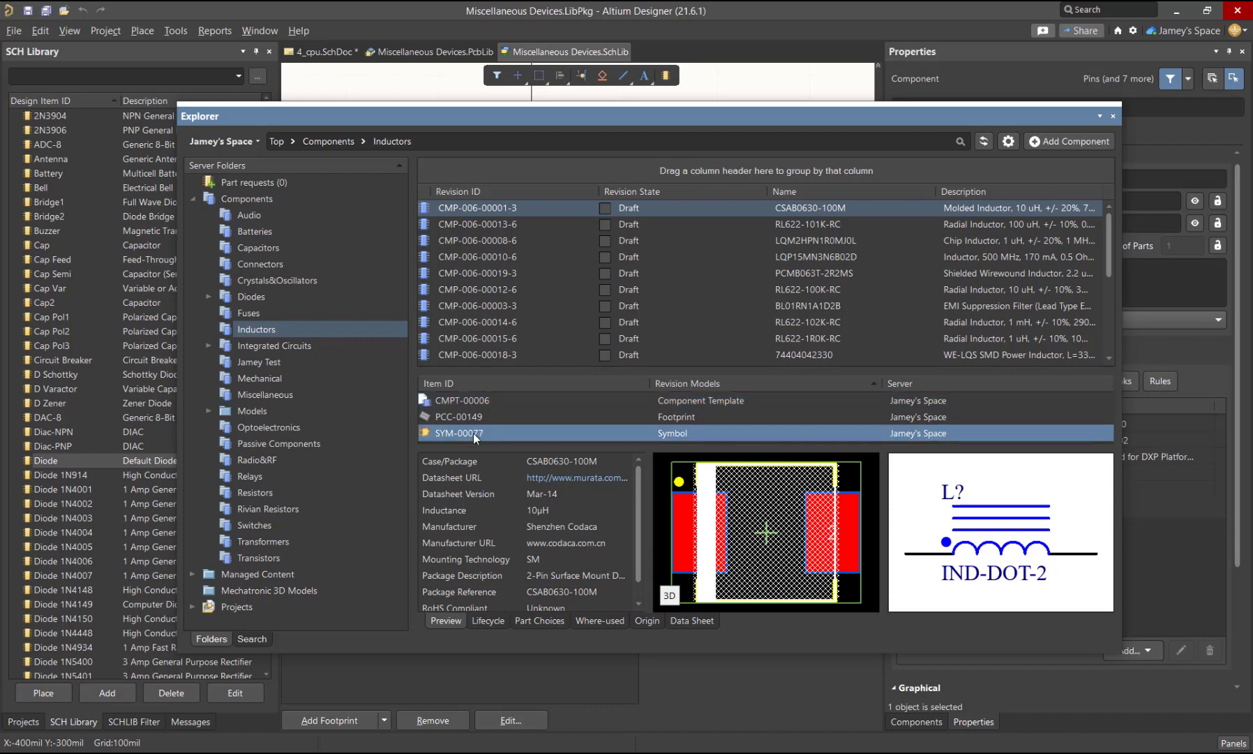
pyautogui.click(474, 417)
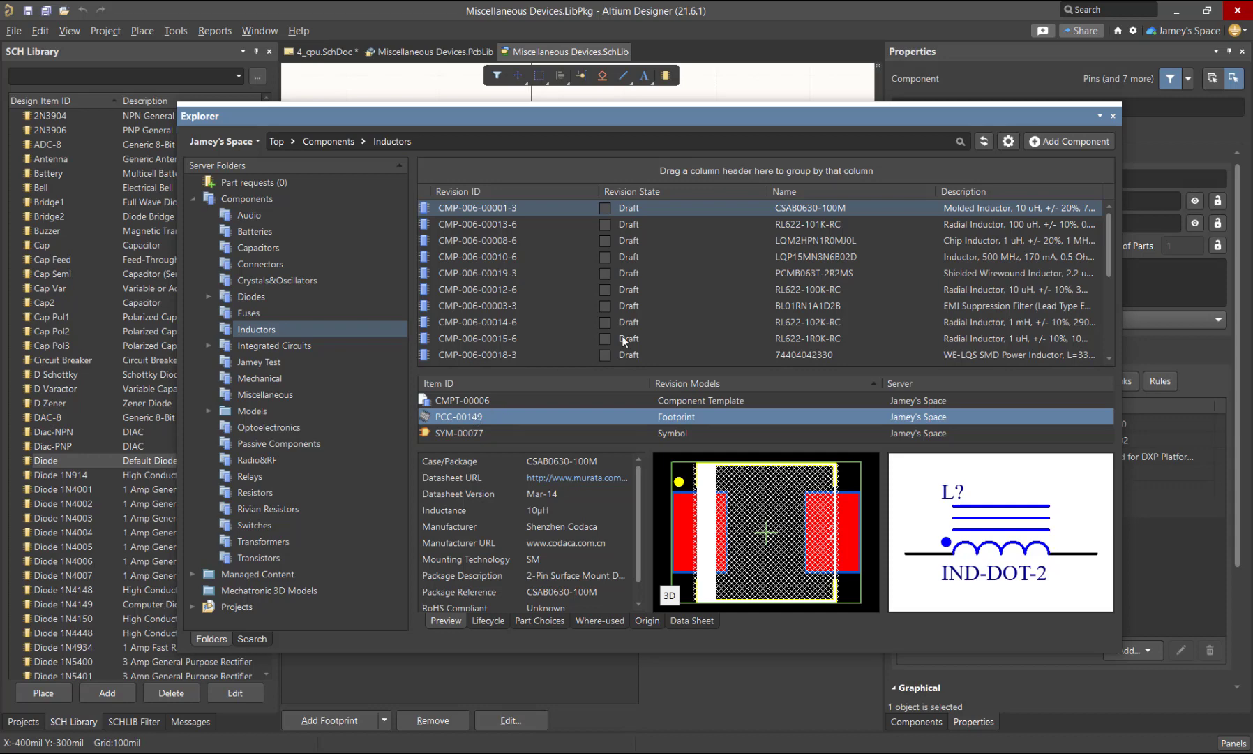
# - Check the server explorer's revision display options and where the CSAB0630-100M inductor is used, and close the explorer
pyautogui.click(1006, 142)
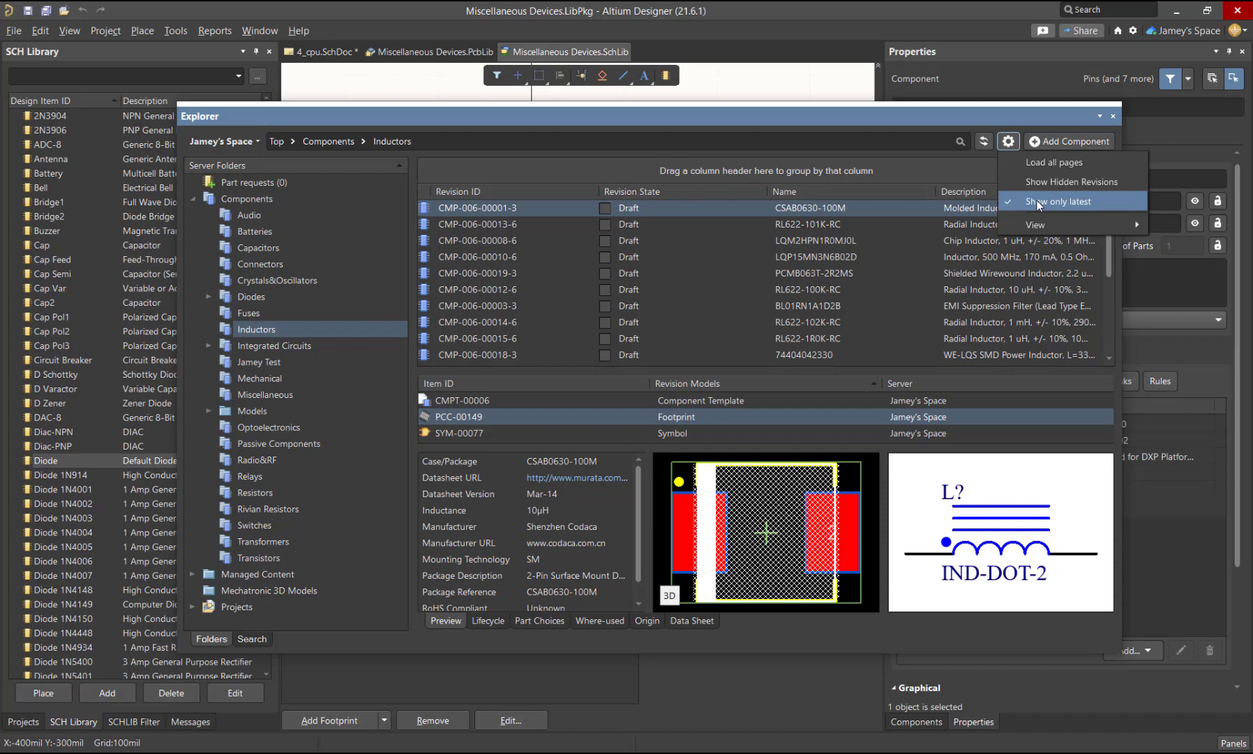
pyautogui.click(600, 621)
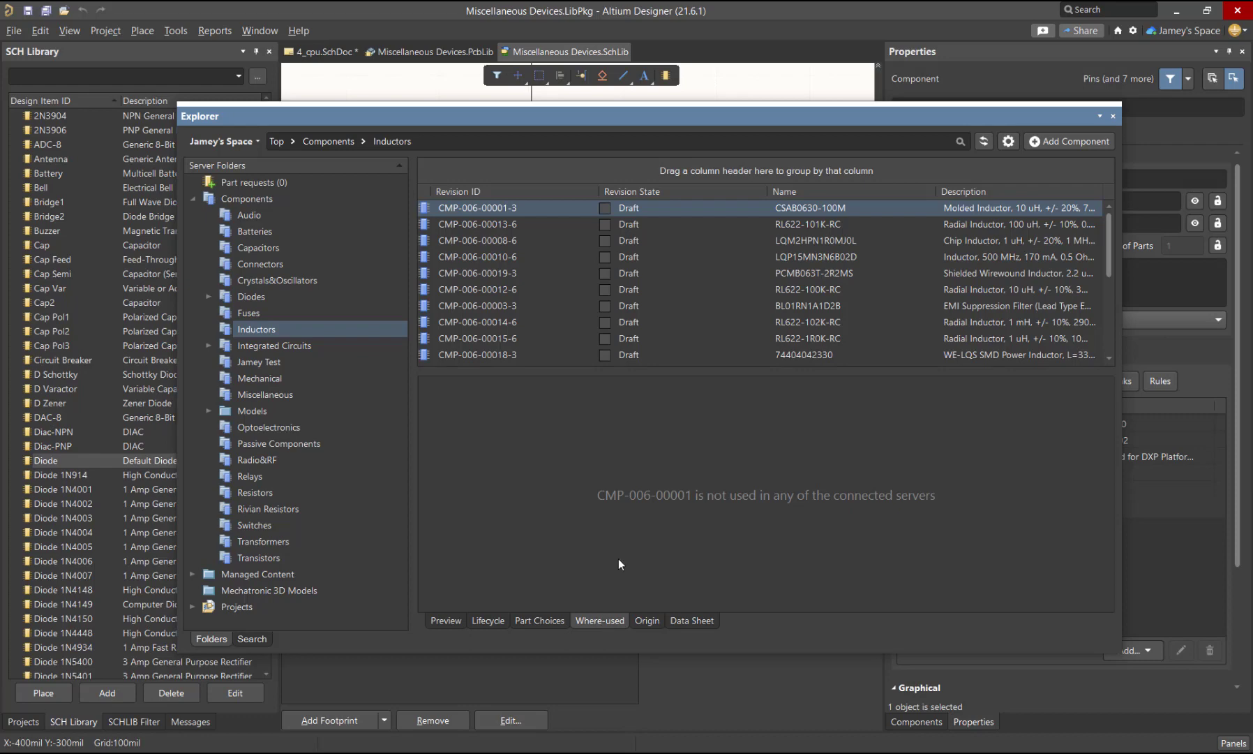
pyautogui.rightClick(732, 122)
pyautogui.click(757, 130)
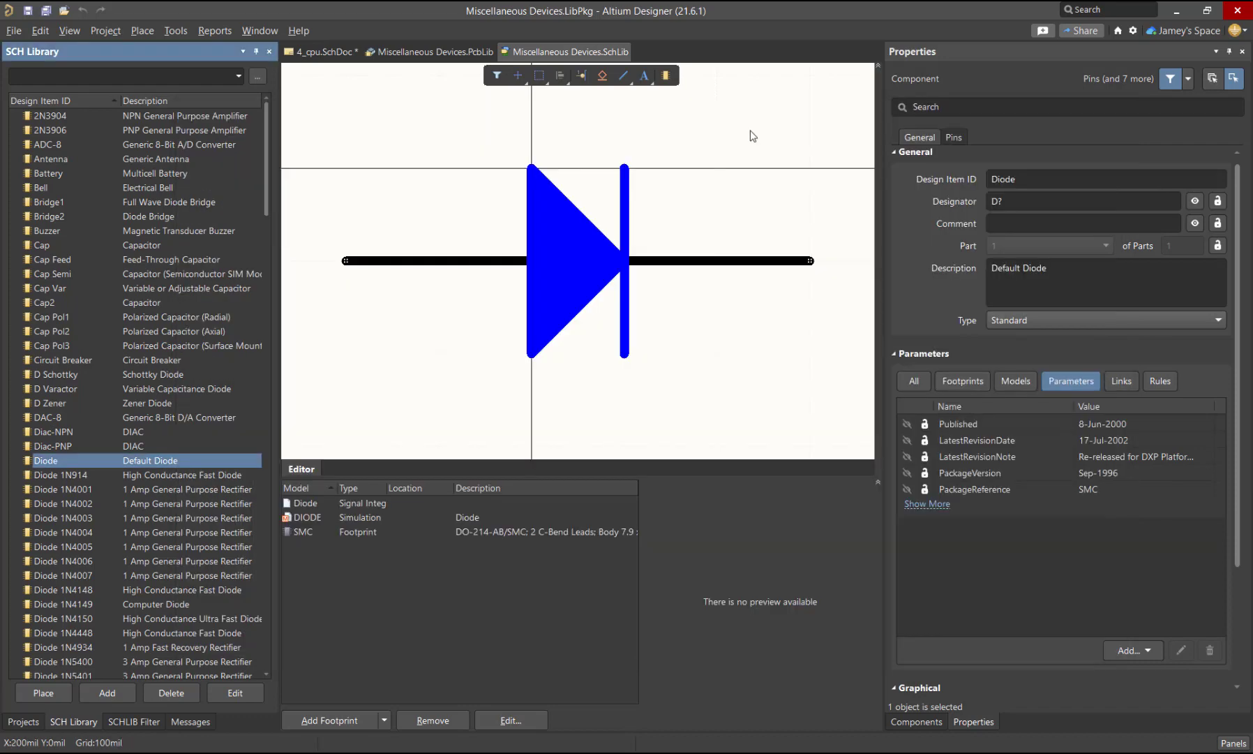
# - List the workspace library's Capacitors category and filter the 0805 parts to a value of 10 µF
pyautogui.click(903, 722)
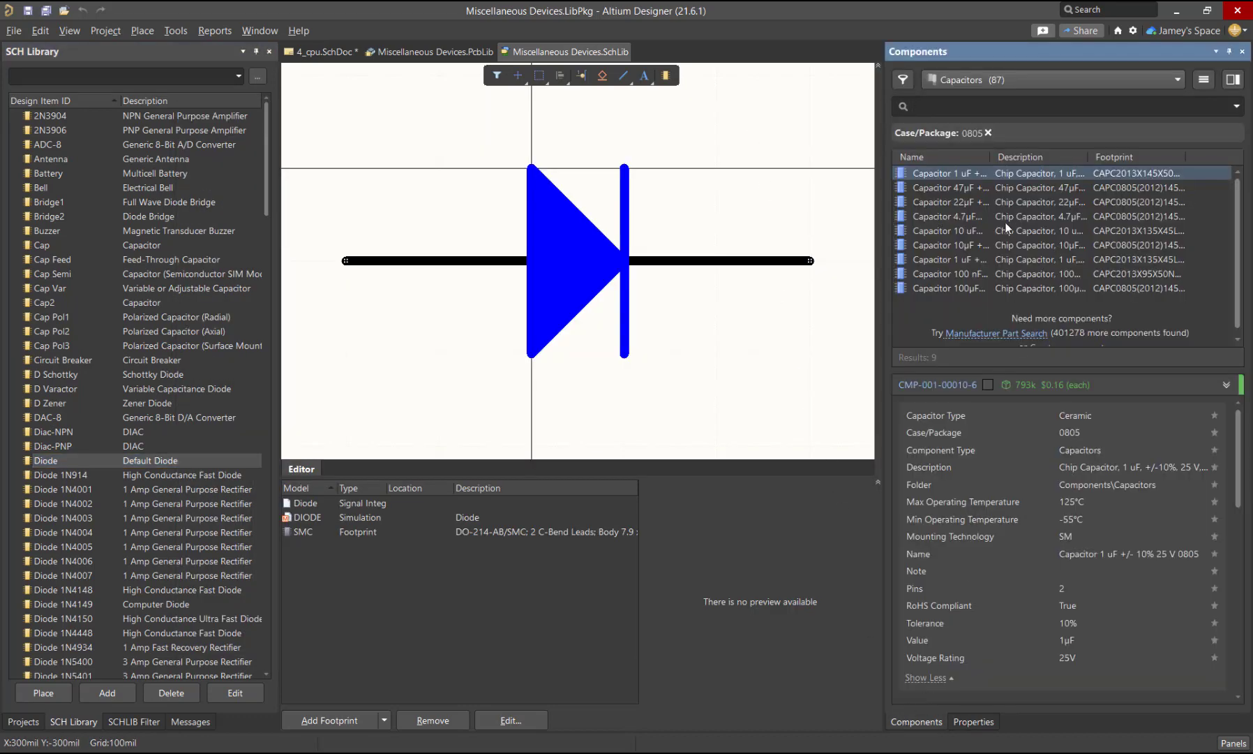
pyautogui.click(982, 77)
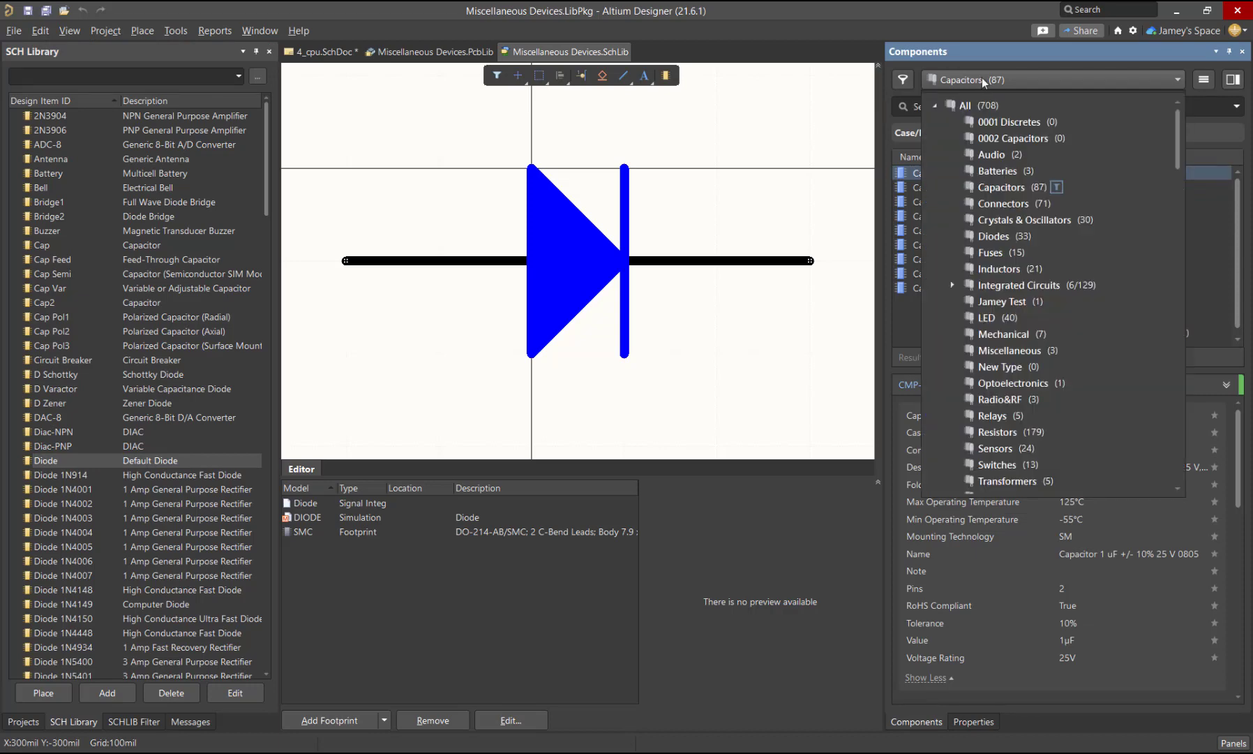
pyautogui.click(986, 106)
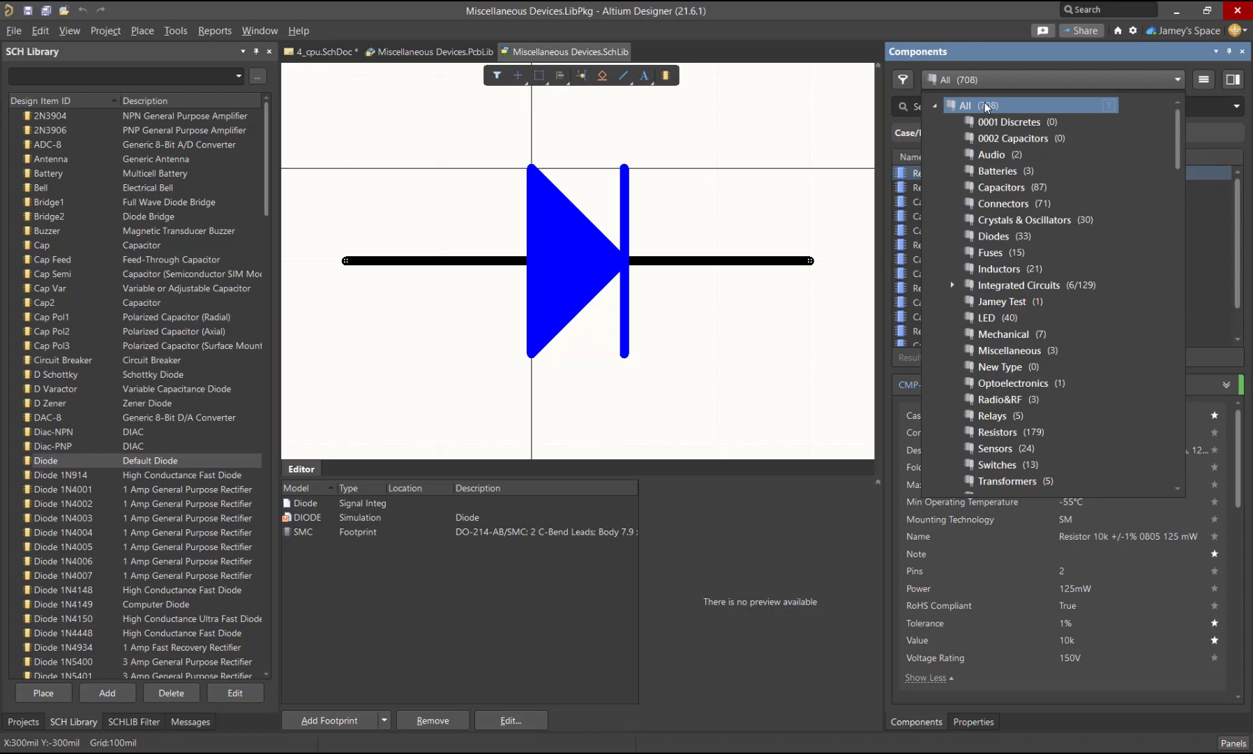
pyautogui.click(997, 188)
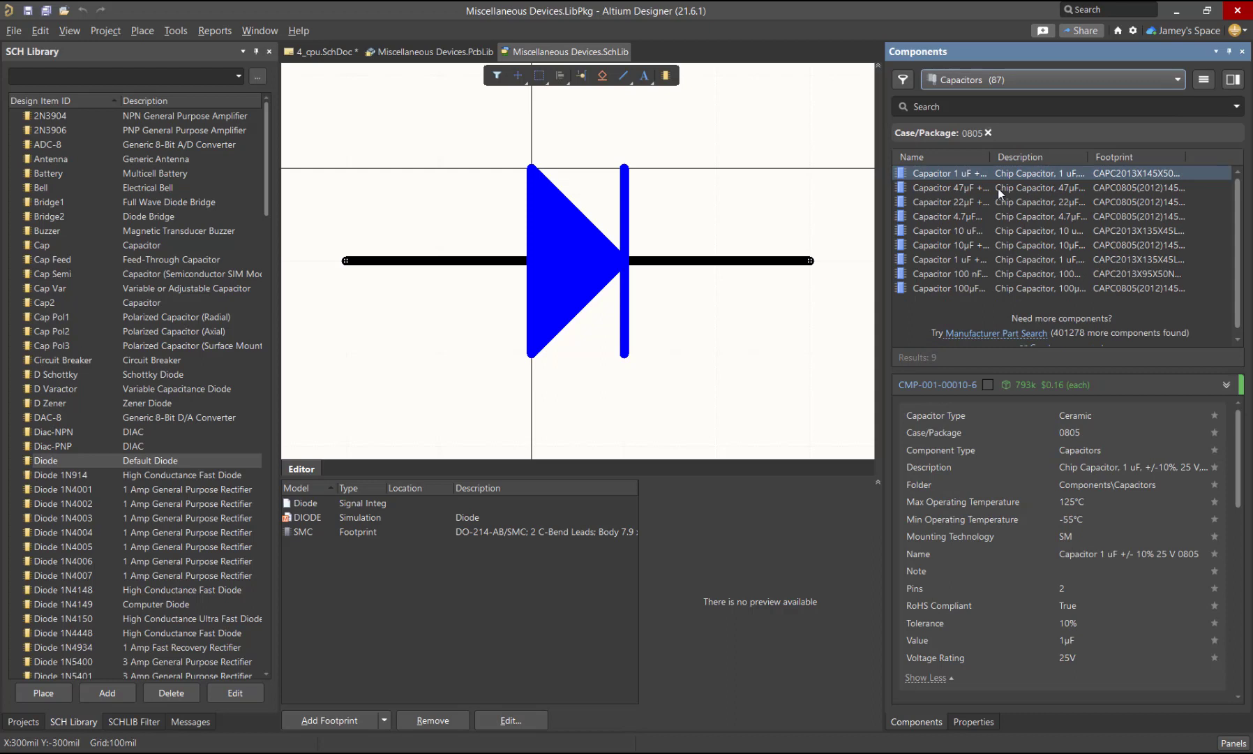
pyautogui.click(905, 79)
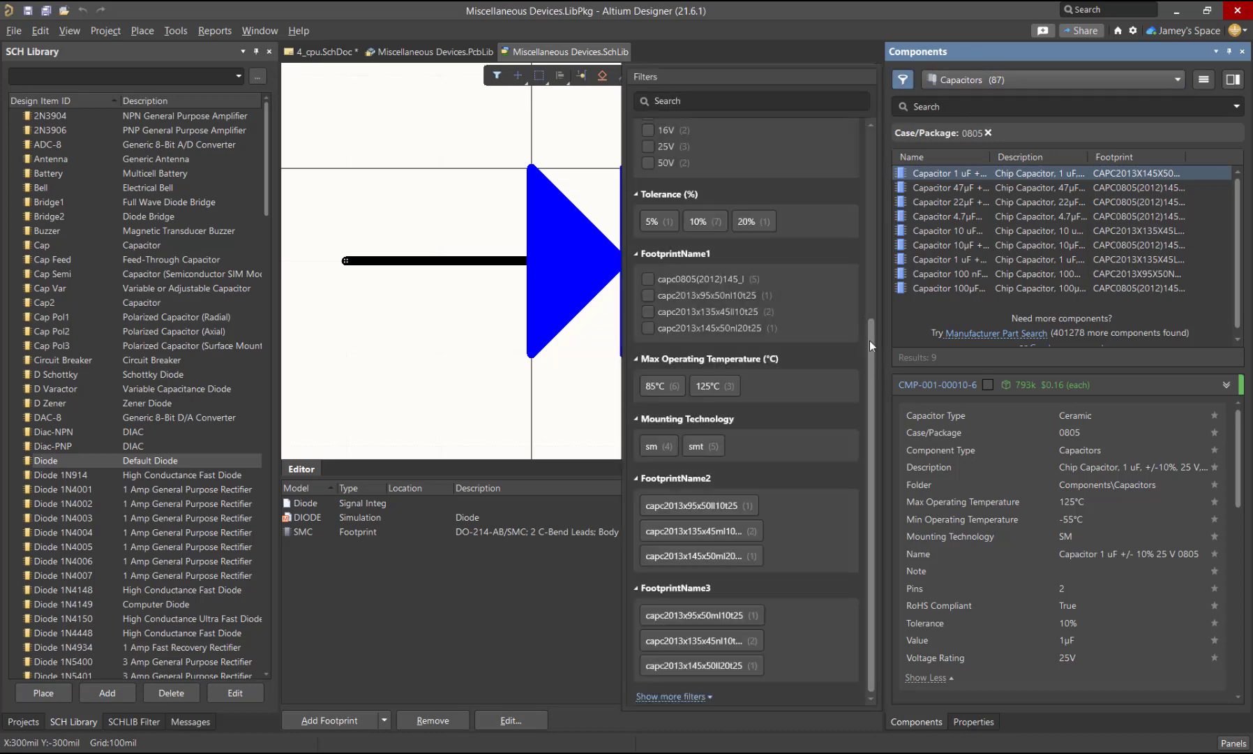
pyautogui.moveTo(869, 340); pyautogui.dragTo(866, 180)
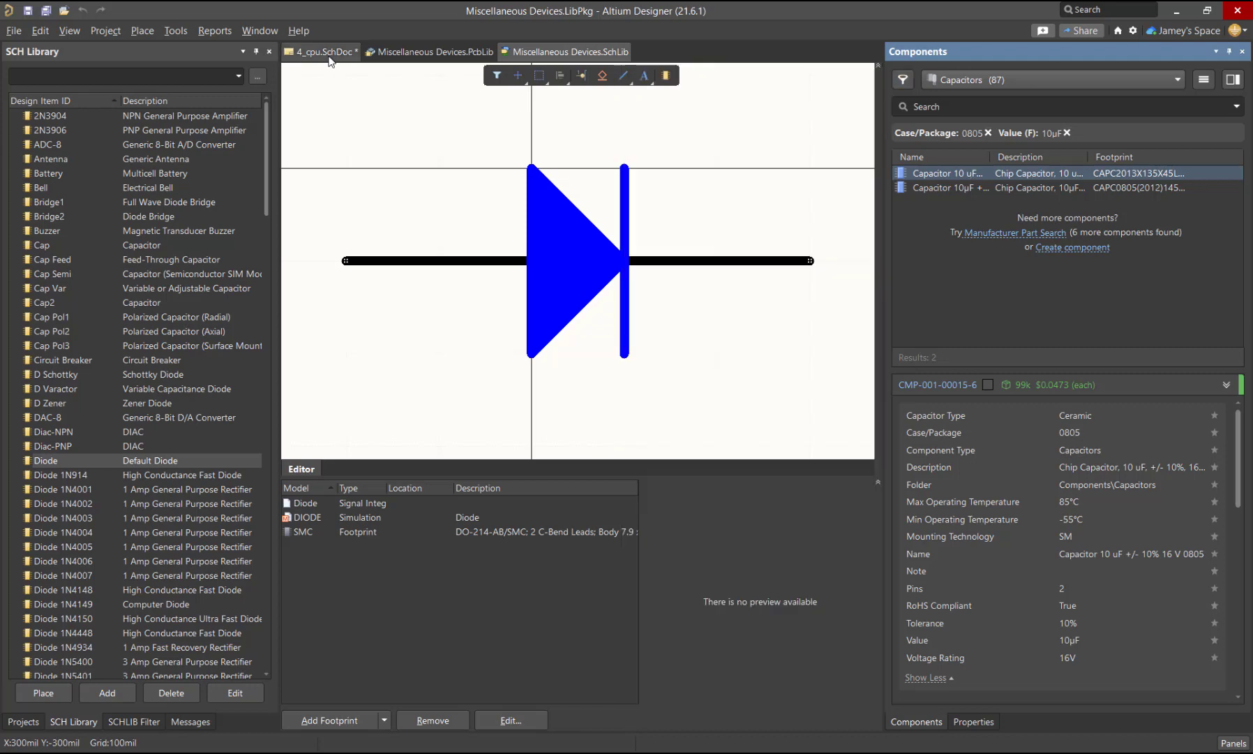
# - Place the 10 uF +/- 10% 16 V 0805 capacitor in 4_cpu.SchDoc above the FMU_VBAT net, beside the loose 1 µF capacitor
pyautogui.click(322, 52)
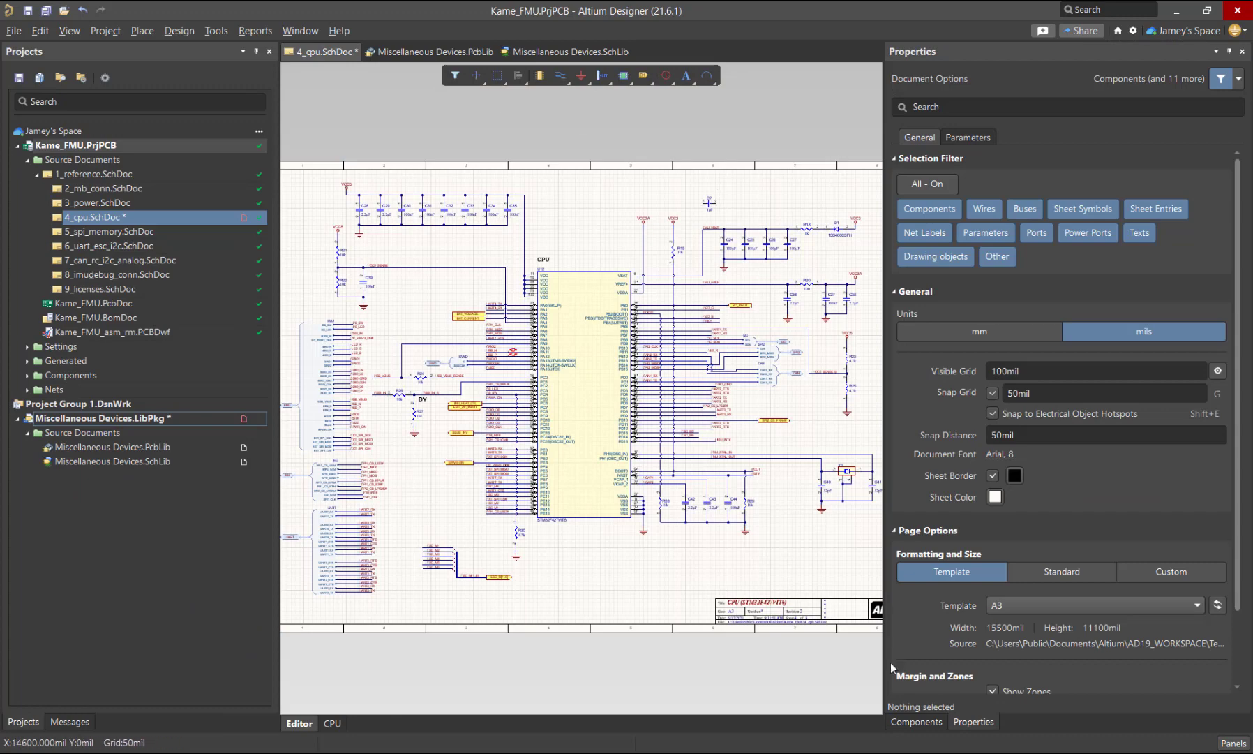
pyautogui.click(915, 723)
pyautogui.doubleClick(944, 178)
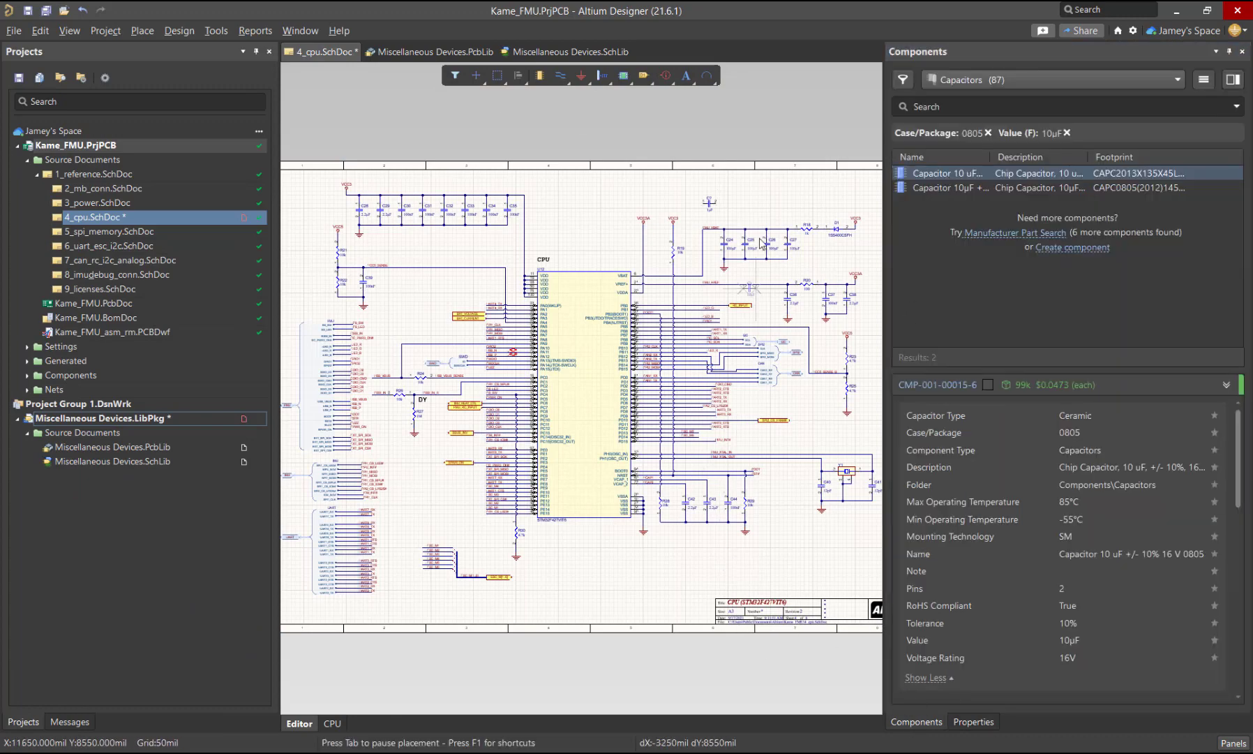
pyautogui.keyDown('ctrl'); pyautogui.scroll(5, 764, 192); pyautogui.keyUp('ctrl')
pyautogui.click(731, 211)
pyautogui.press('Escape')
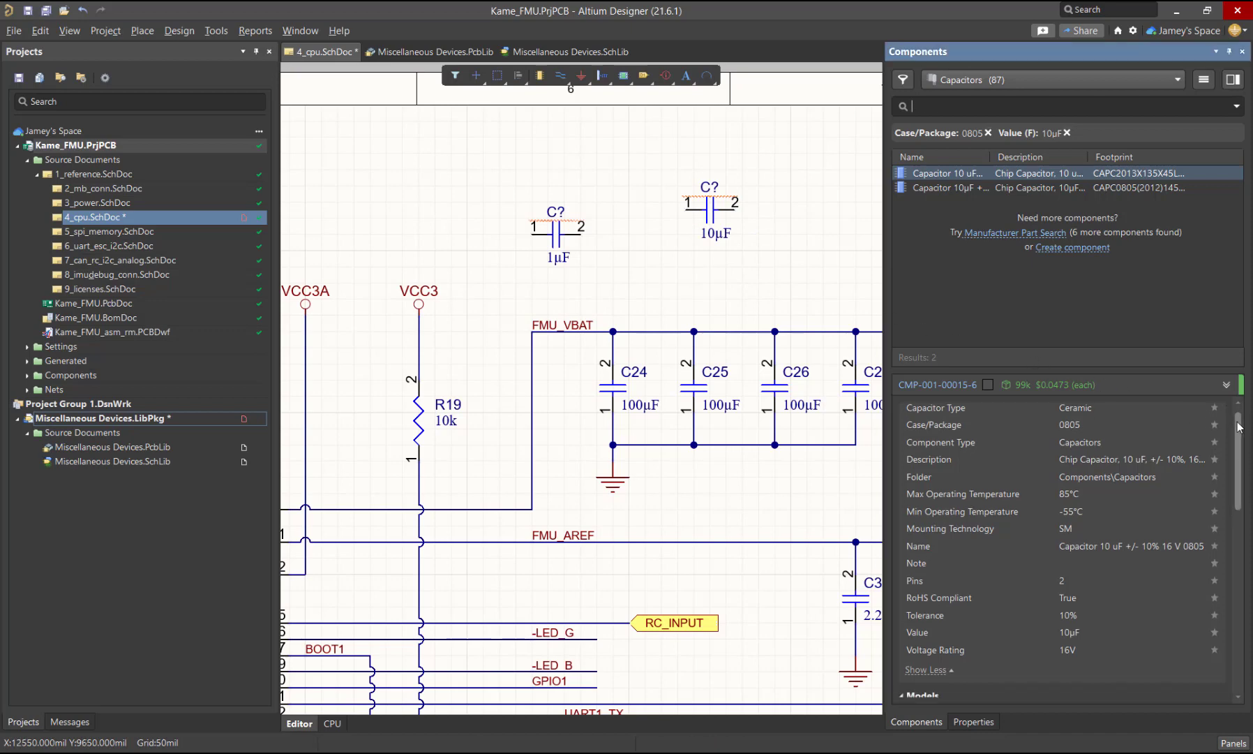
# - Review the placed capacitor's models and references, and compare the parameters of the two 10 µF 0805 capacitors
pyautogui.moveTo(1239, 425); pyautogui.dragTo(1217, 609)
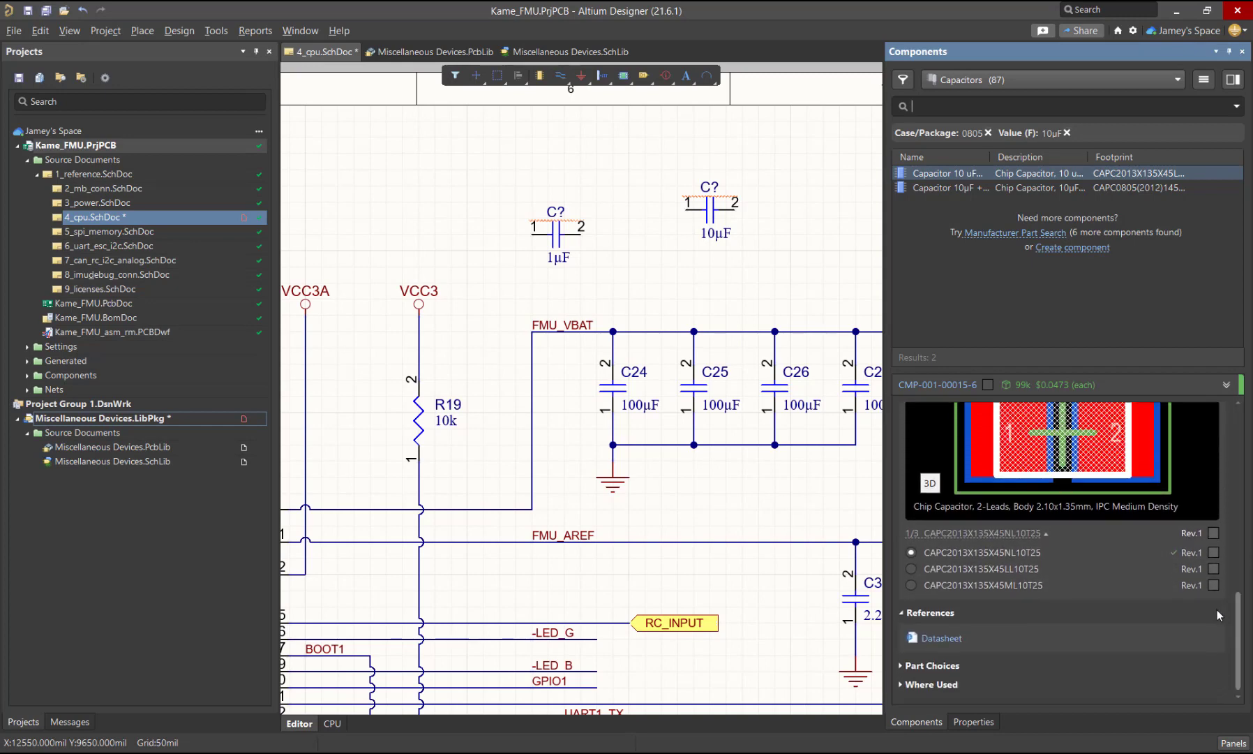
pyautogui.keyDown('shift'); pyautogui.click(1120, 187); pyautogui.keyUp('shift')
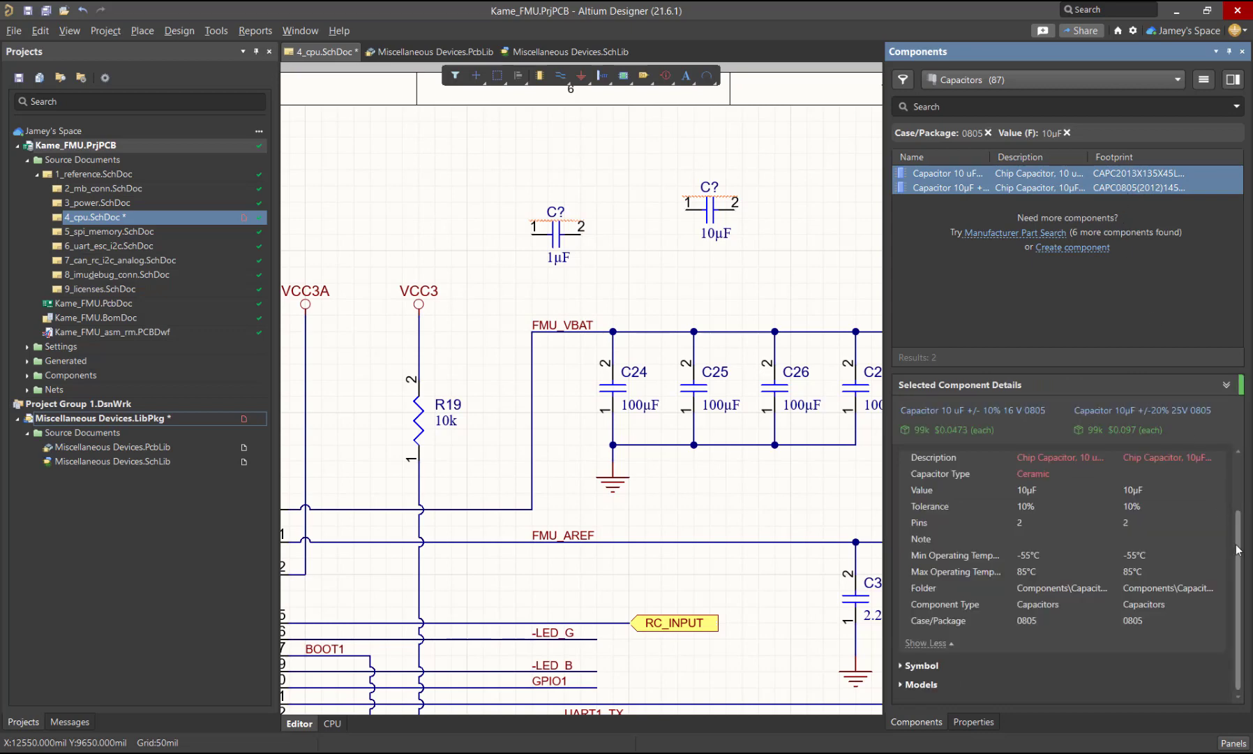
pyautogui.moveTo(1233, 543); pyautogui.dragTo(998, 461)
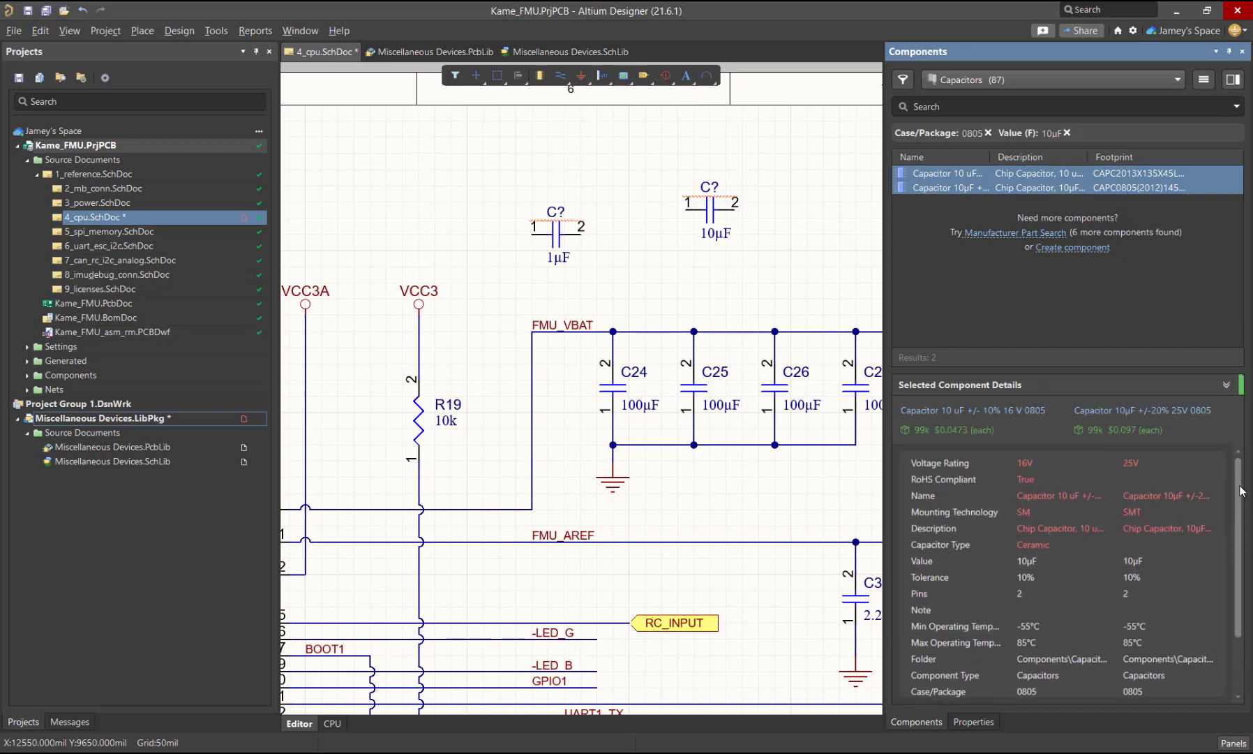